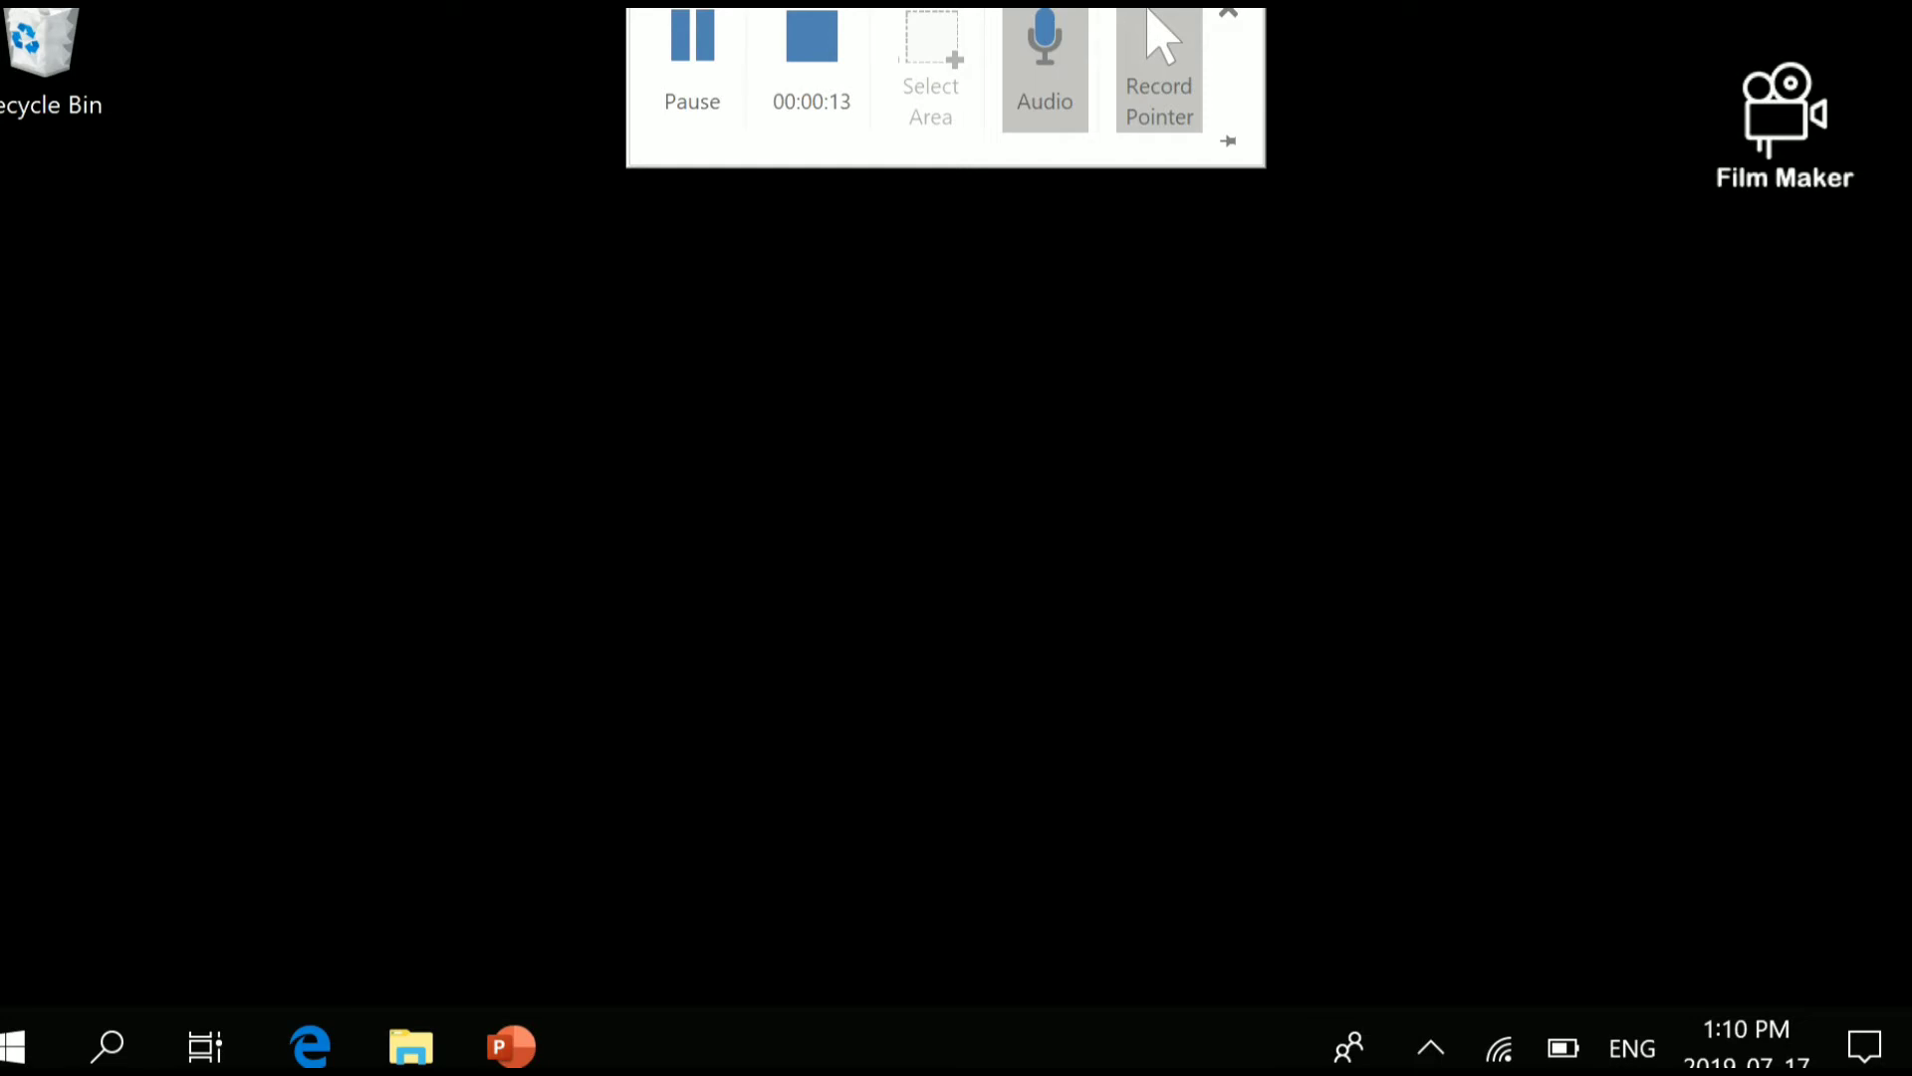
- Start Chrome and open the 'Voice - Calls' bookmark to load the Google Voice Calls page
click(14, 1045)
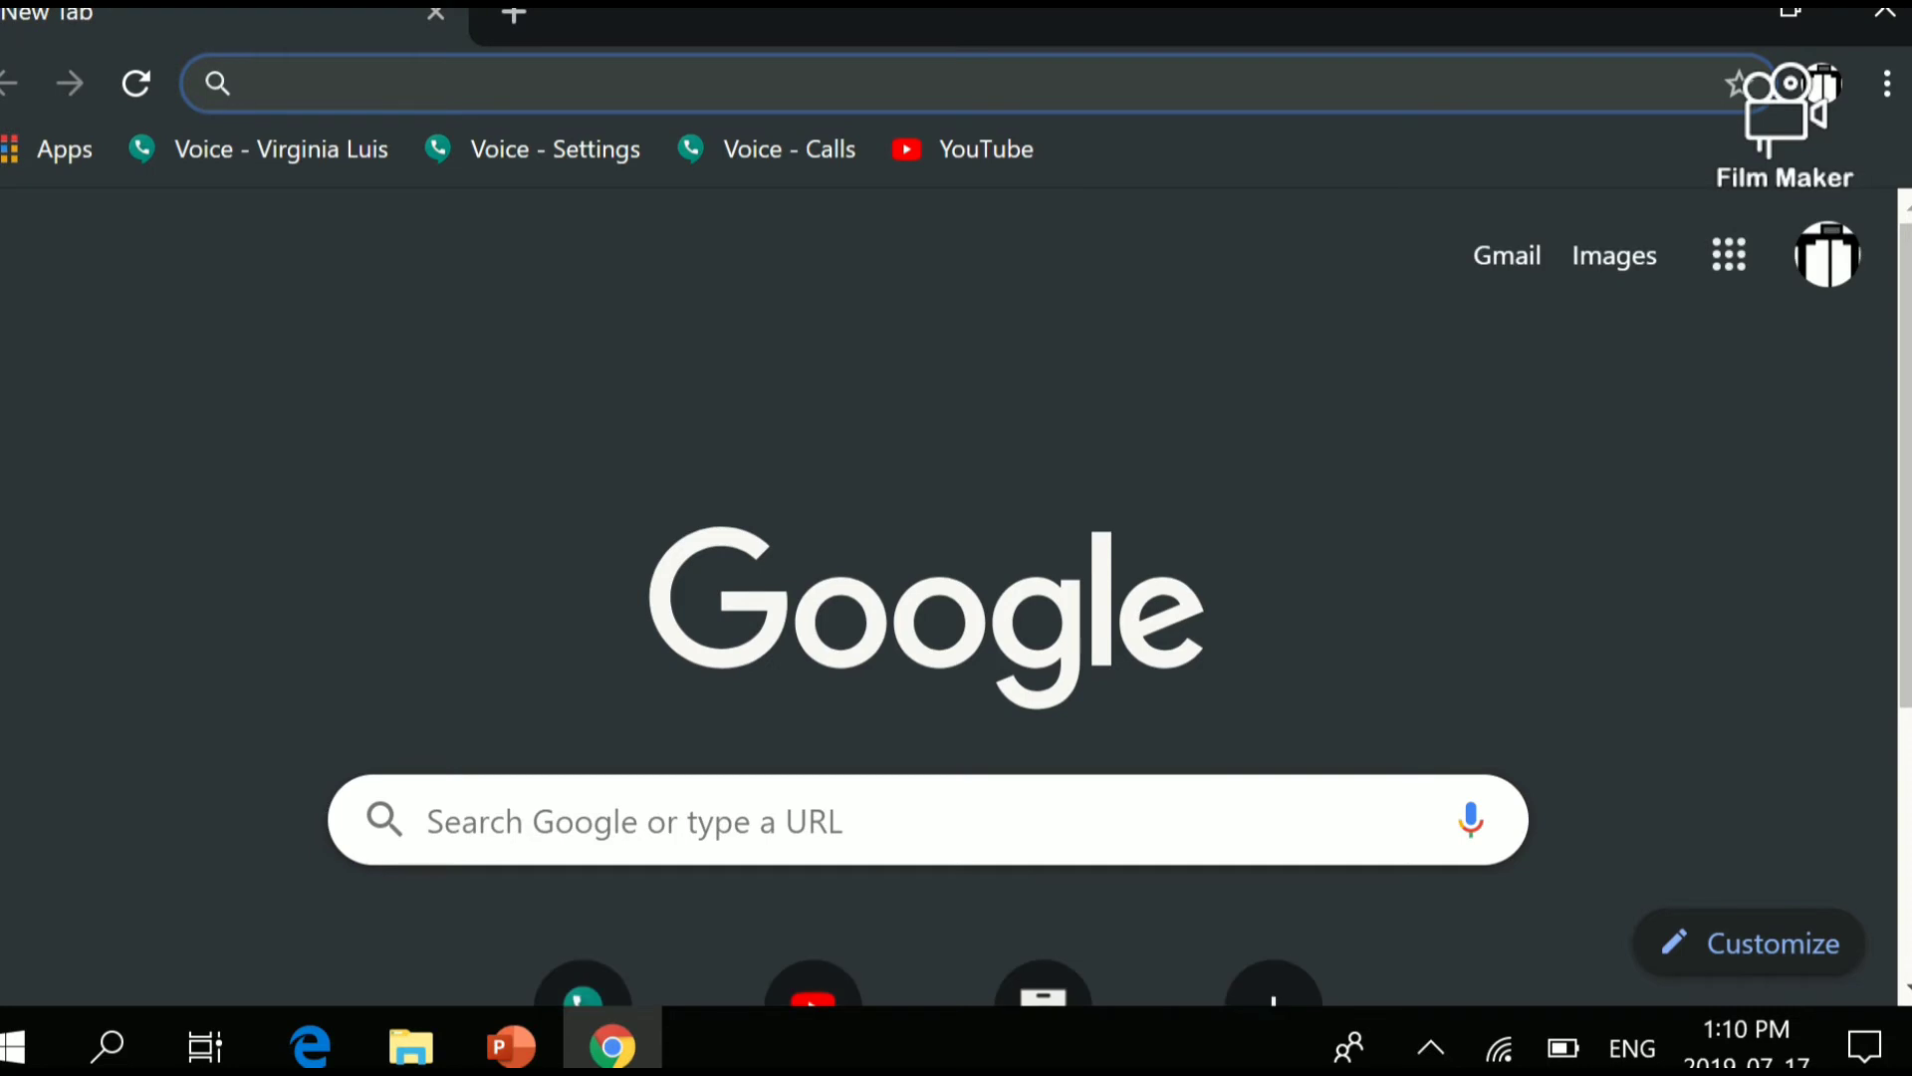
click(785, 149)
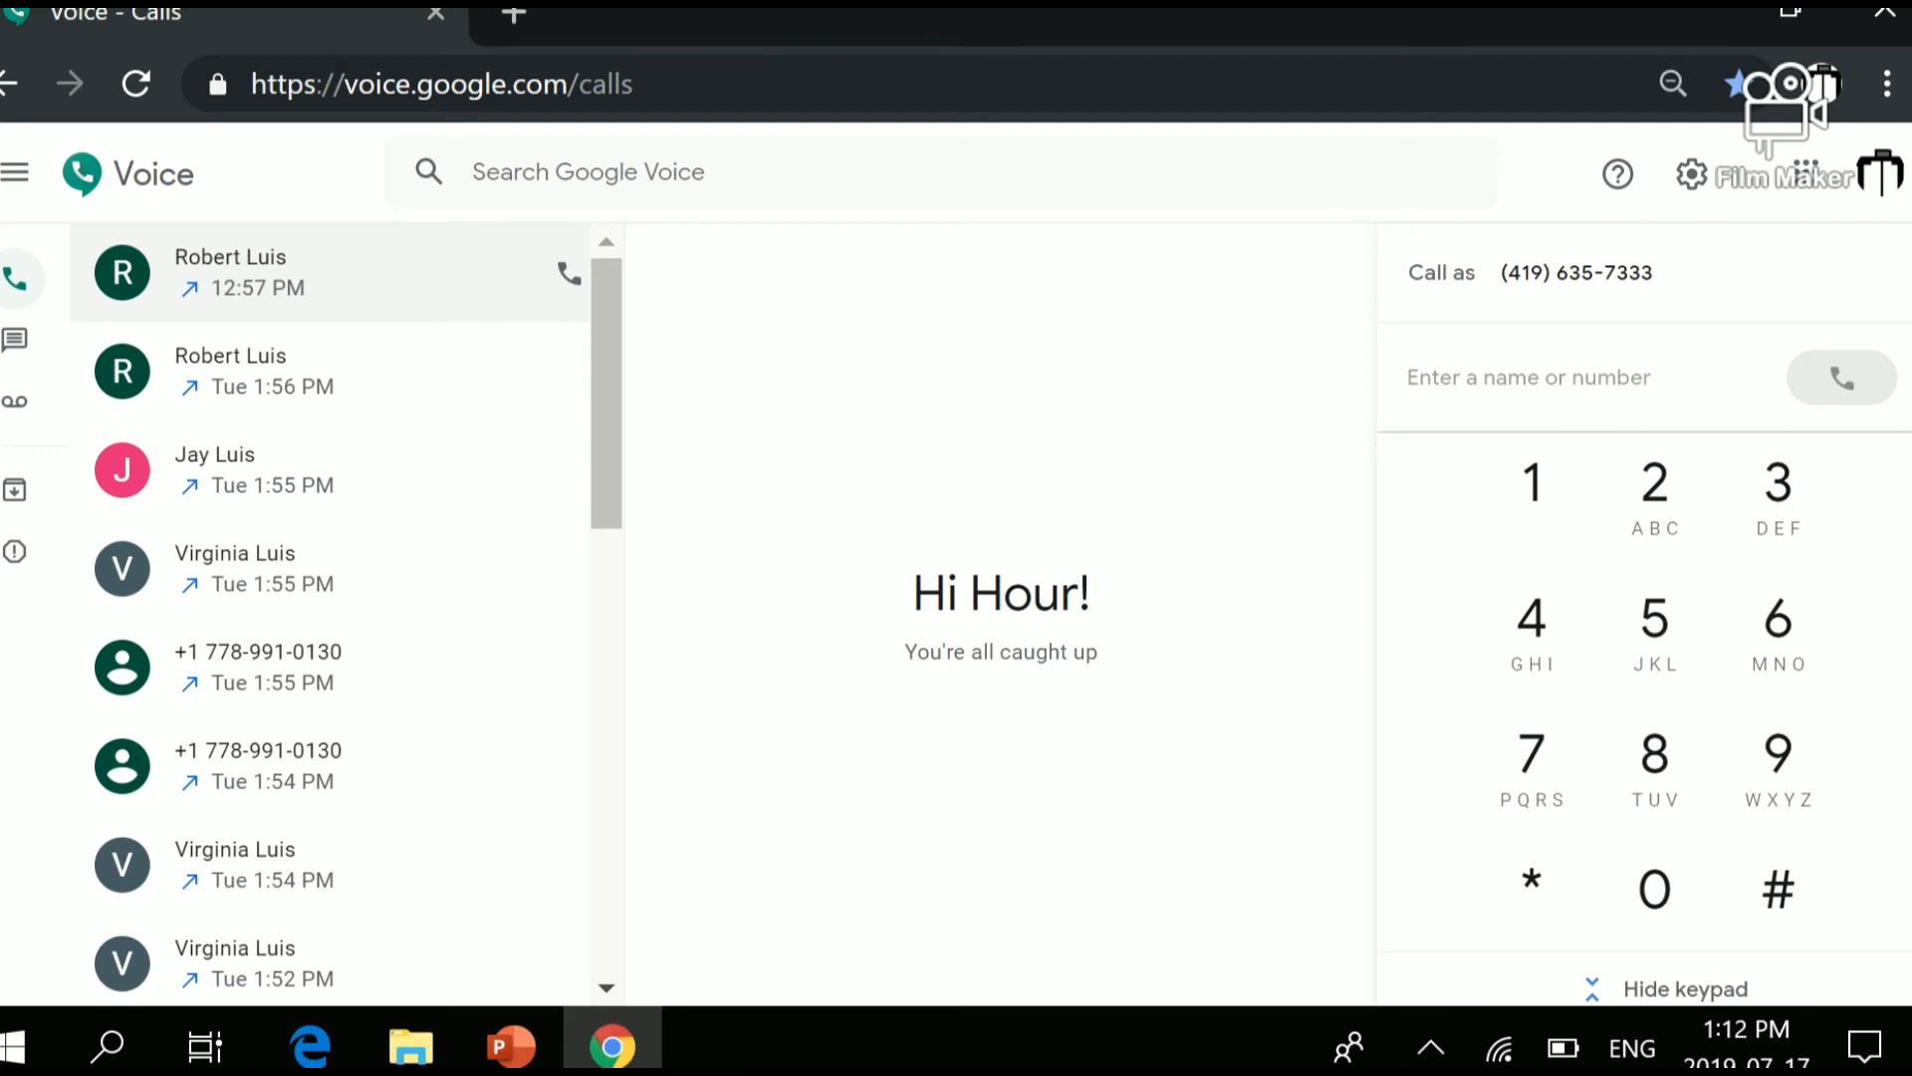
- Scroll down the call history list to the May 21 Best Buy calls
scroll(329, 608, down, 1)
scroll(330, 607, down, 5)
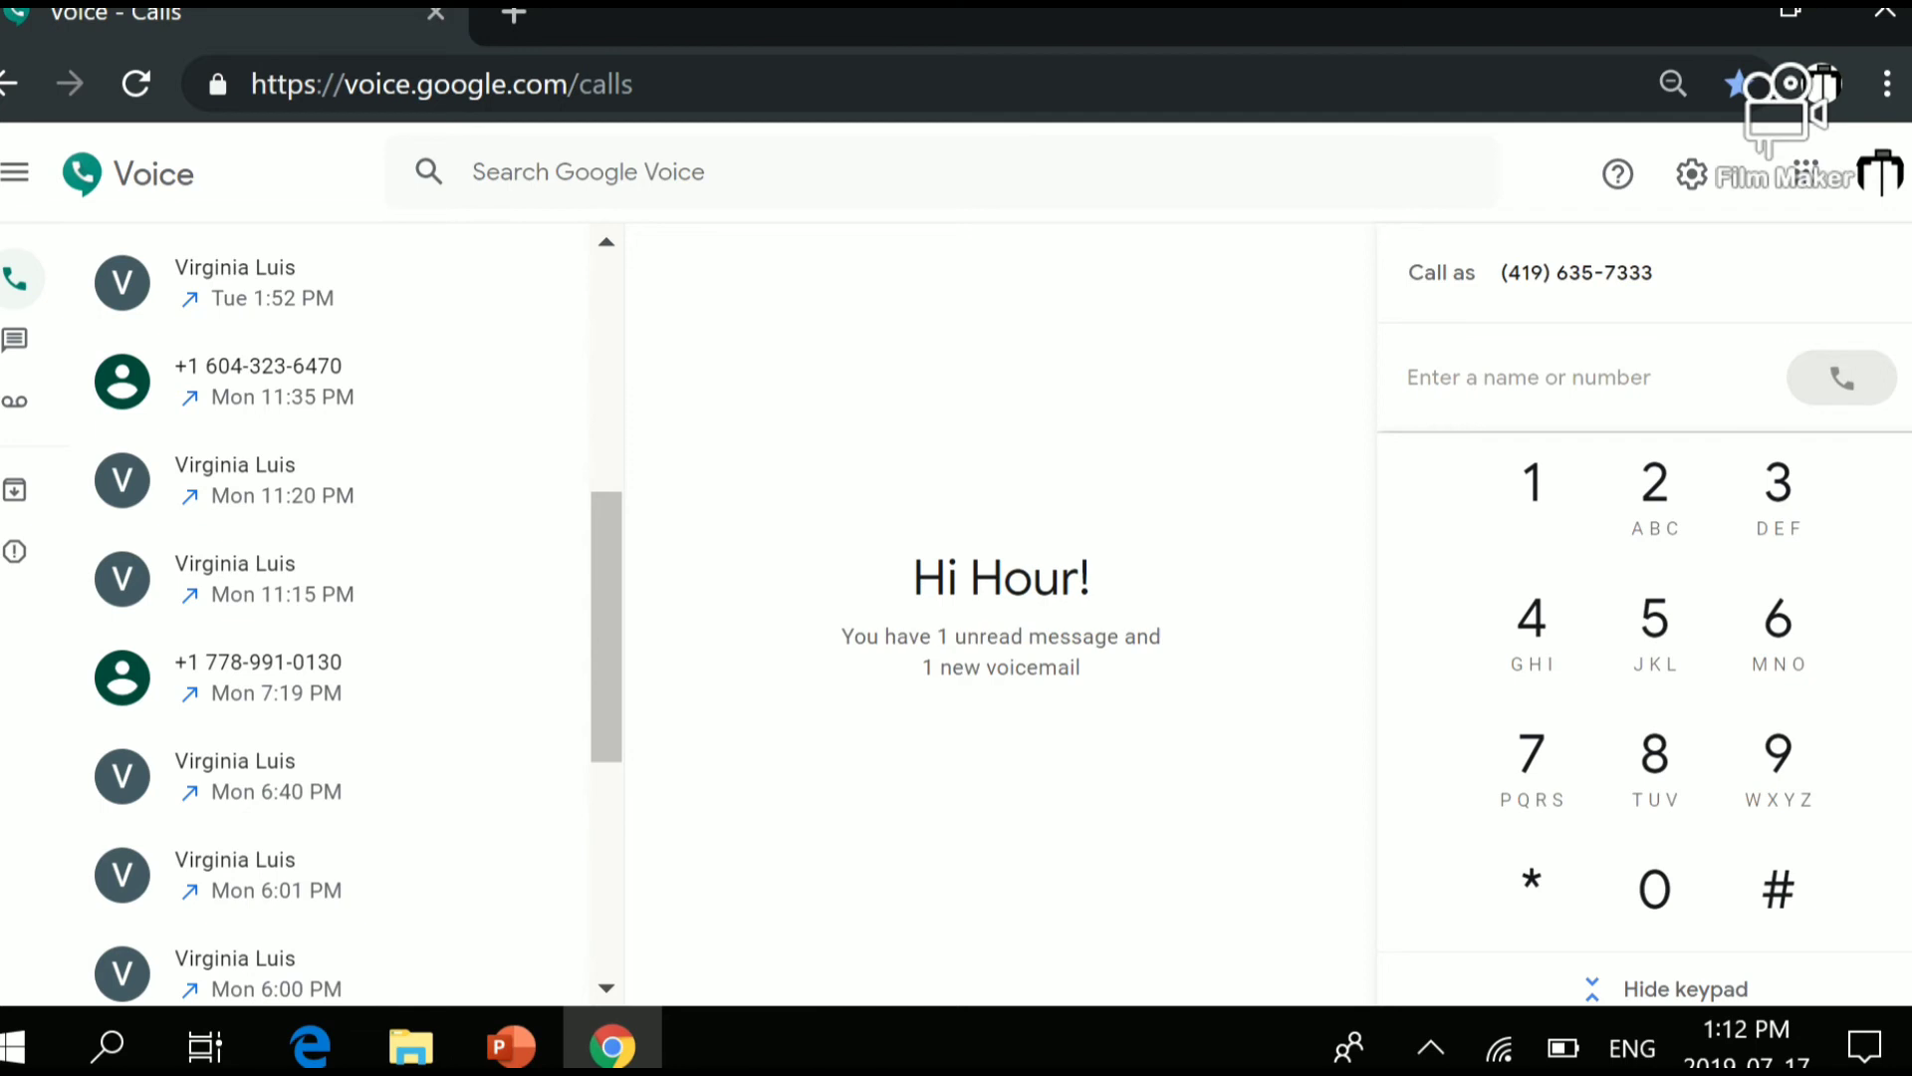
scroll(310, 613, down, 1)
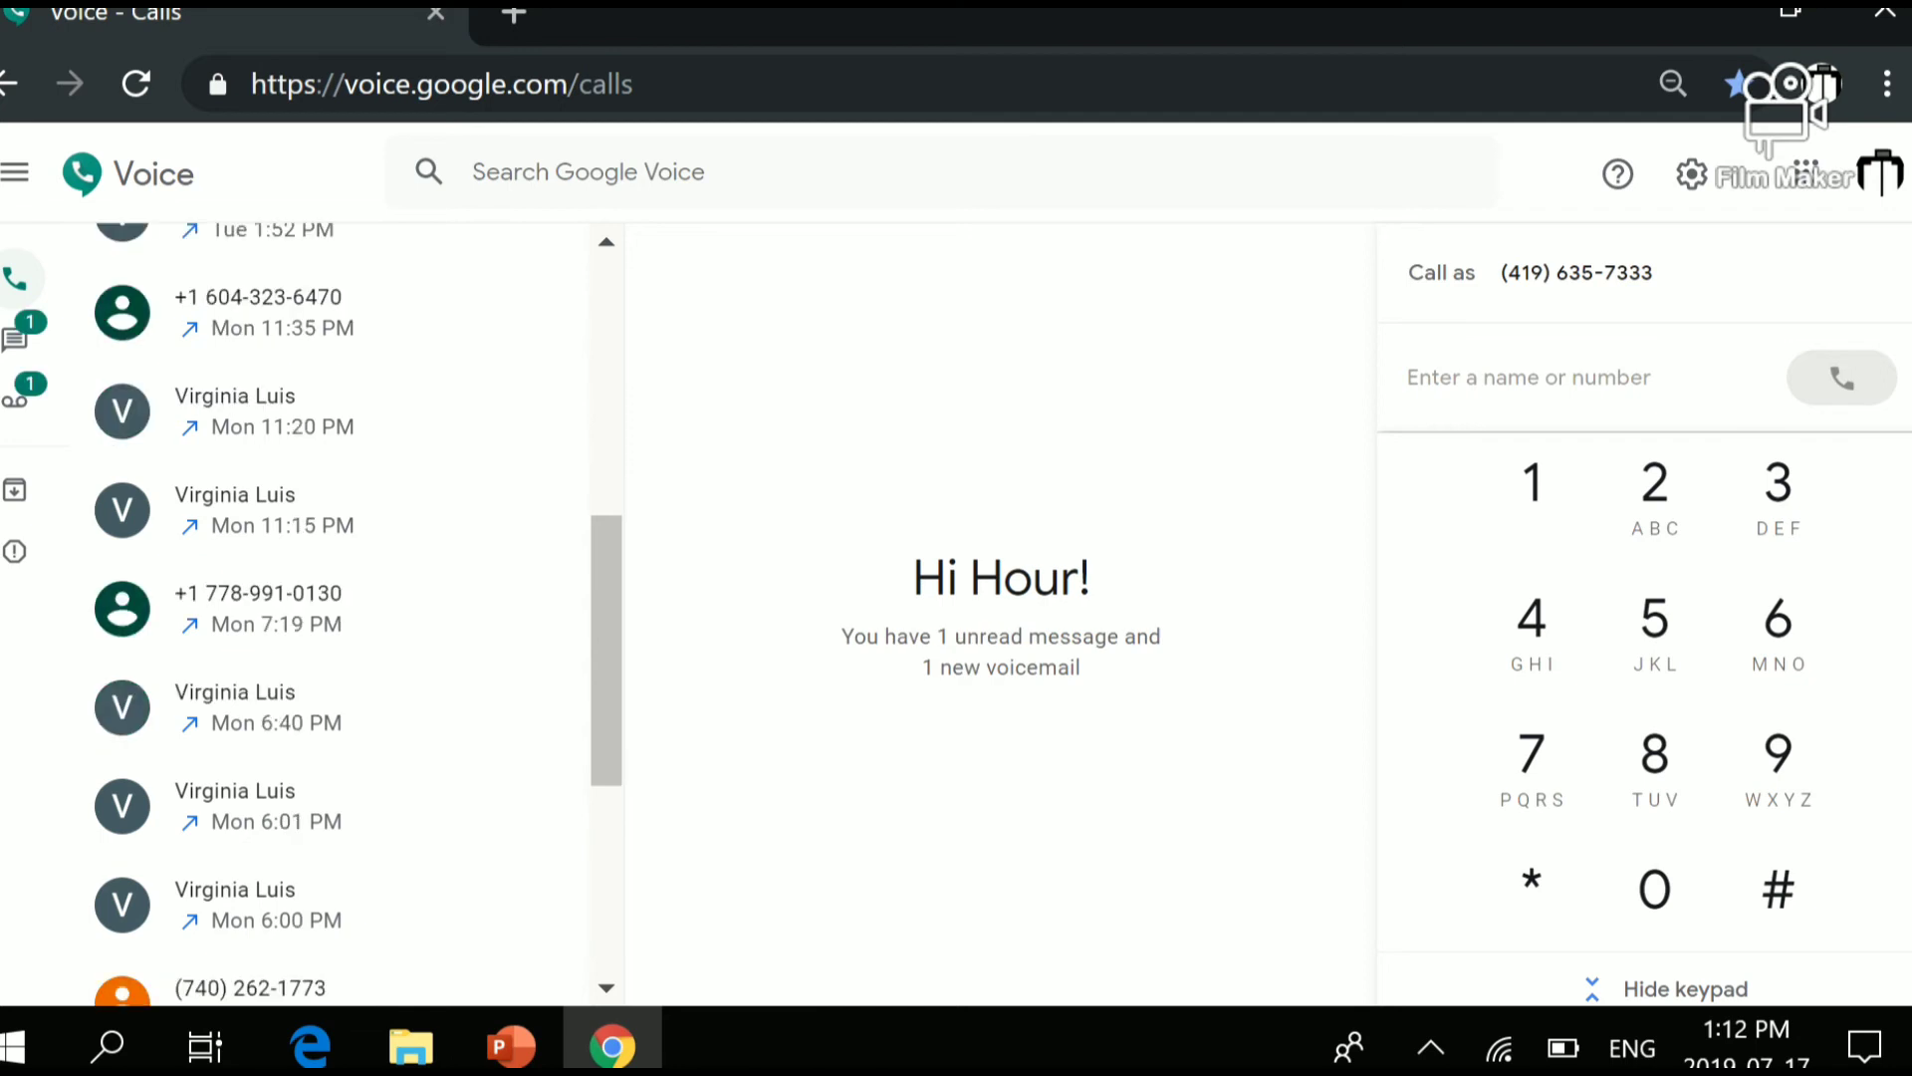
scroll(309, 613, down, 5)
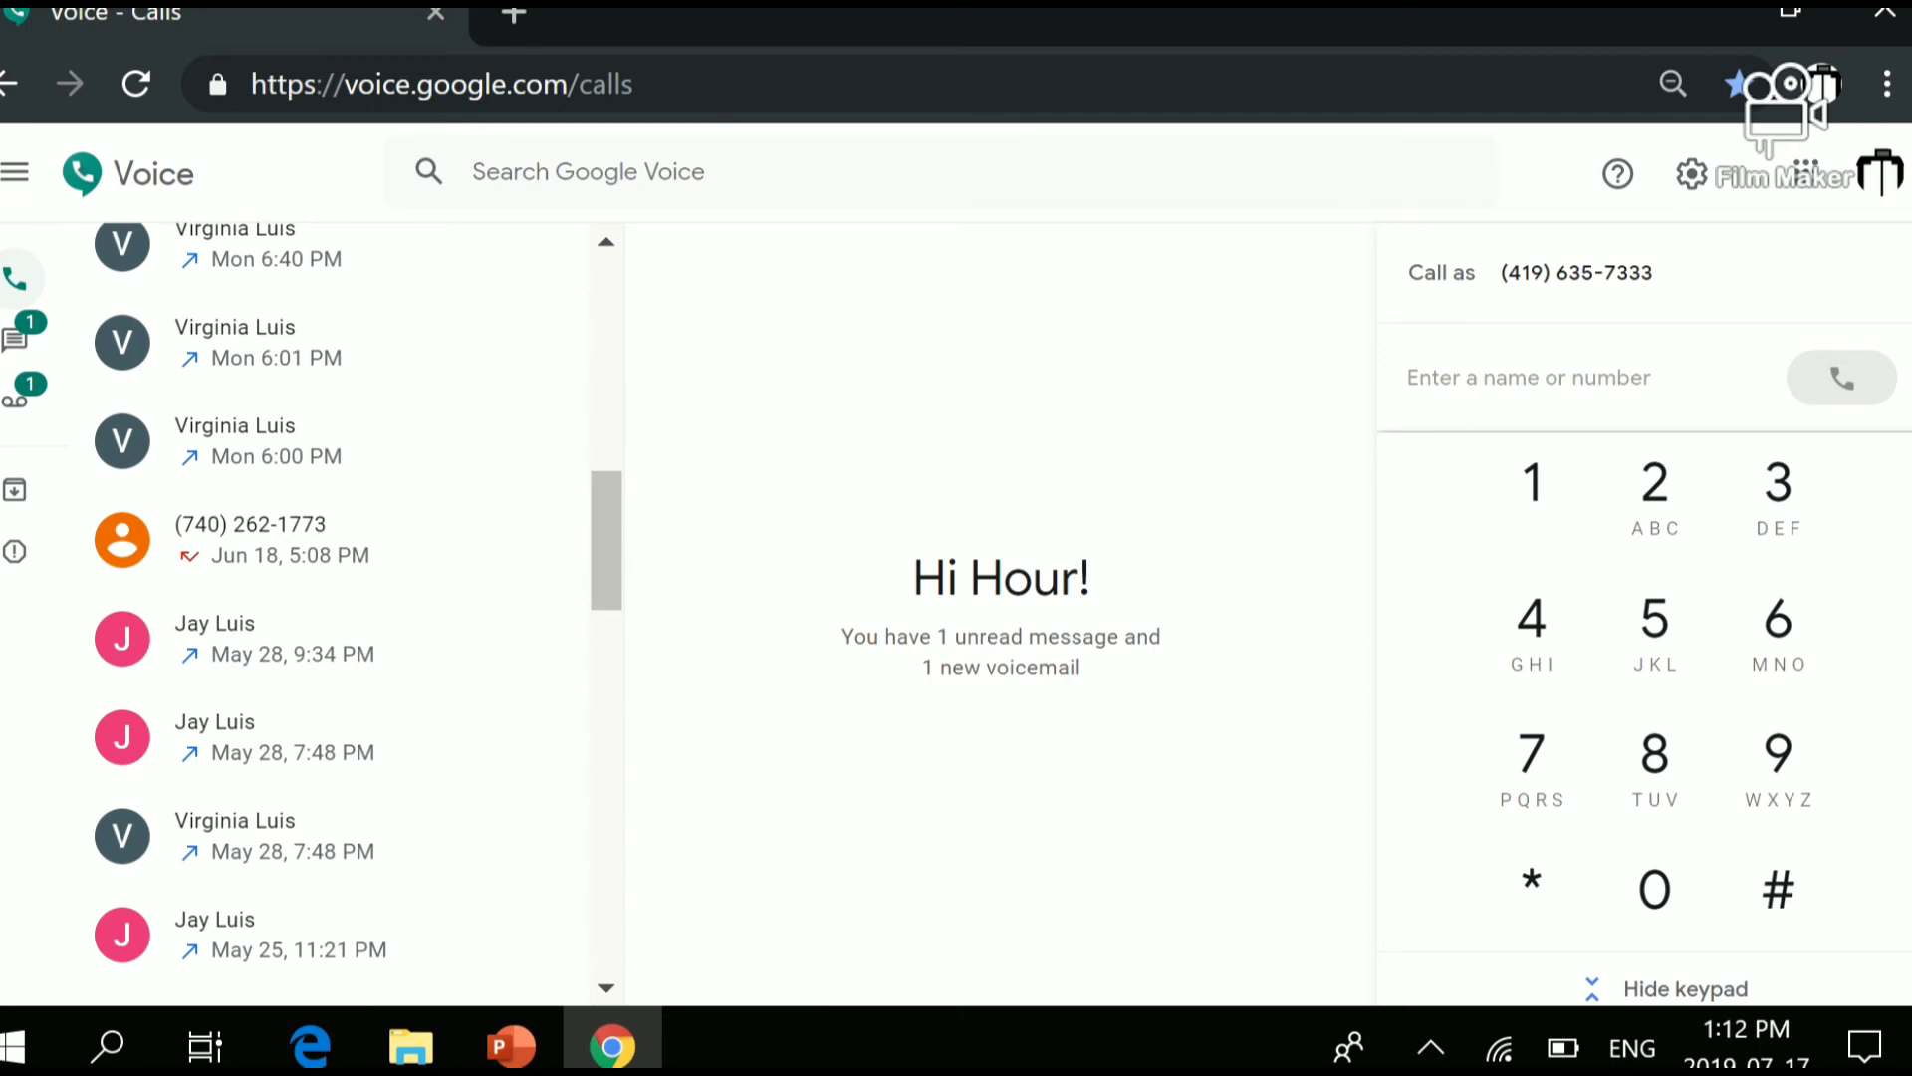
scroll(309, 612, down, 1)
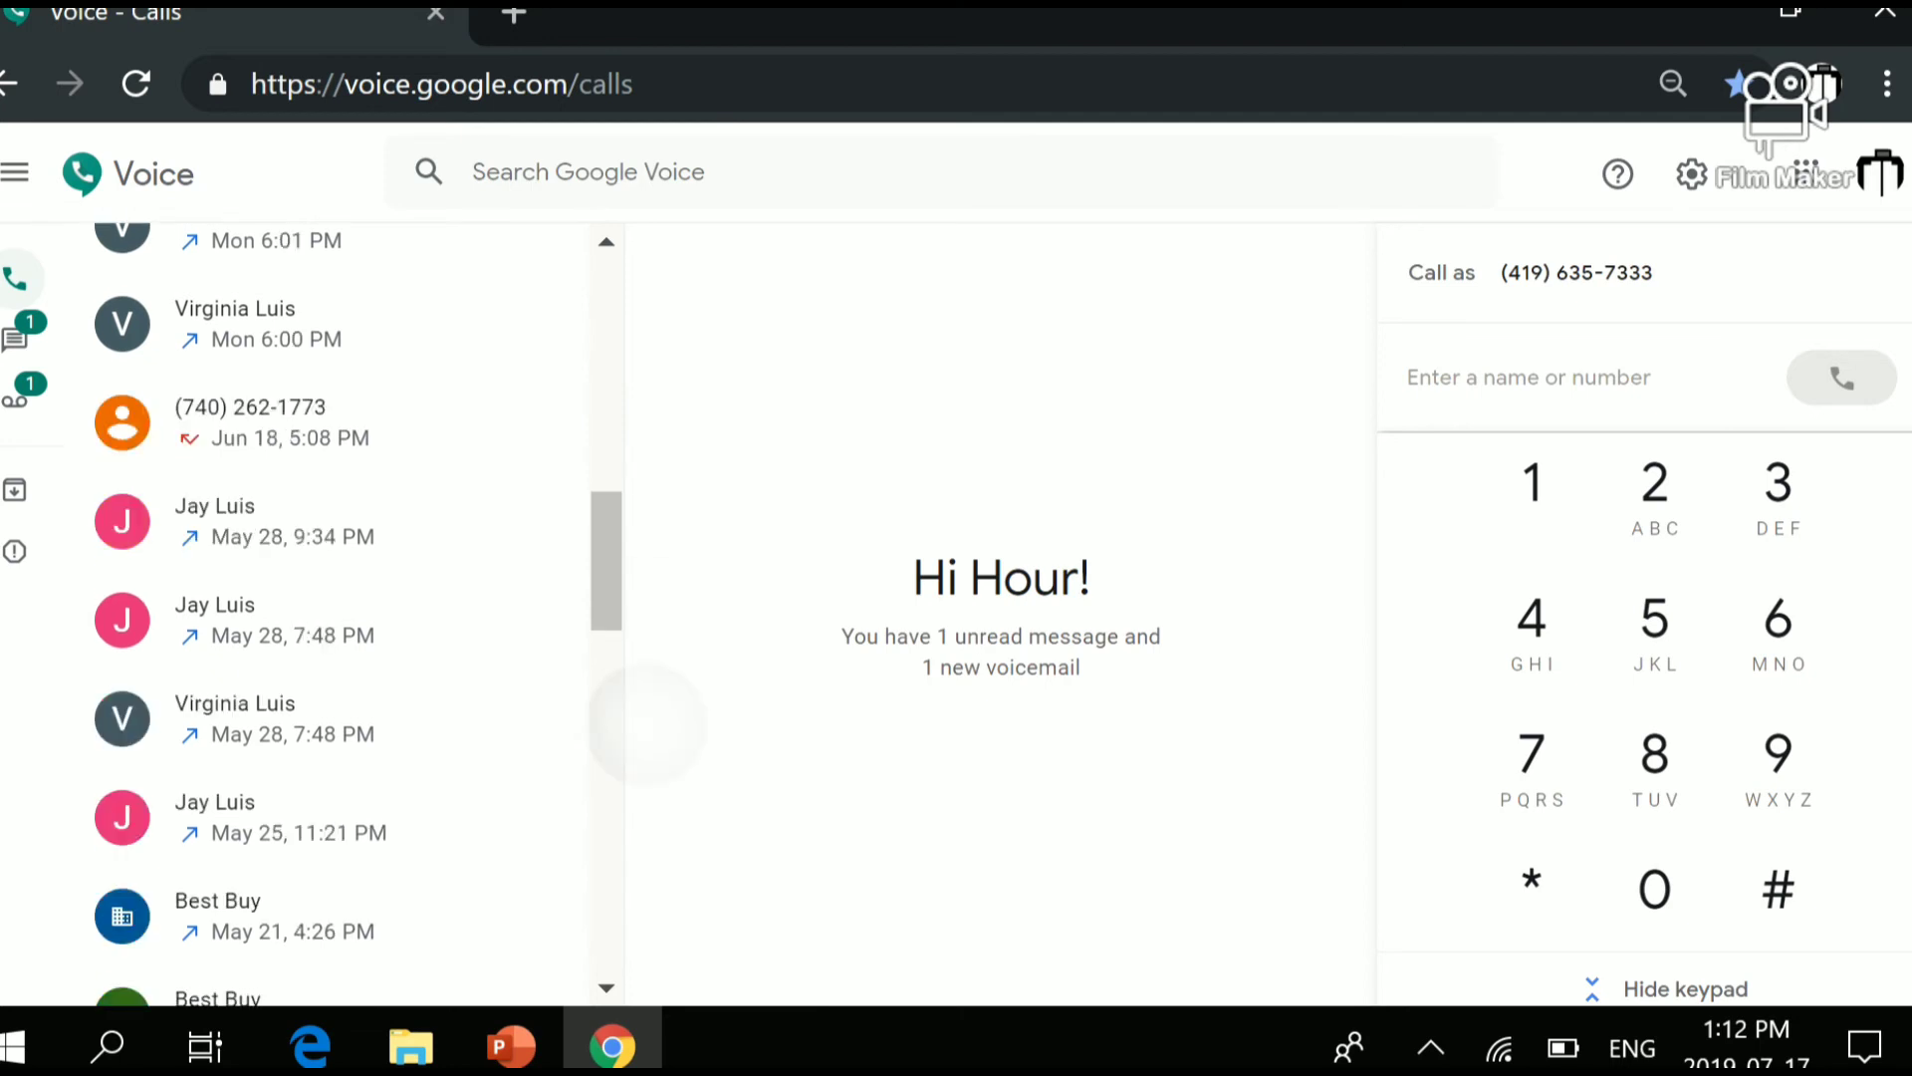
scroll(310, 613, down, 7)
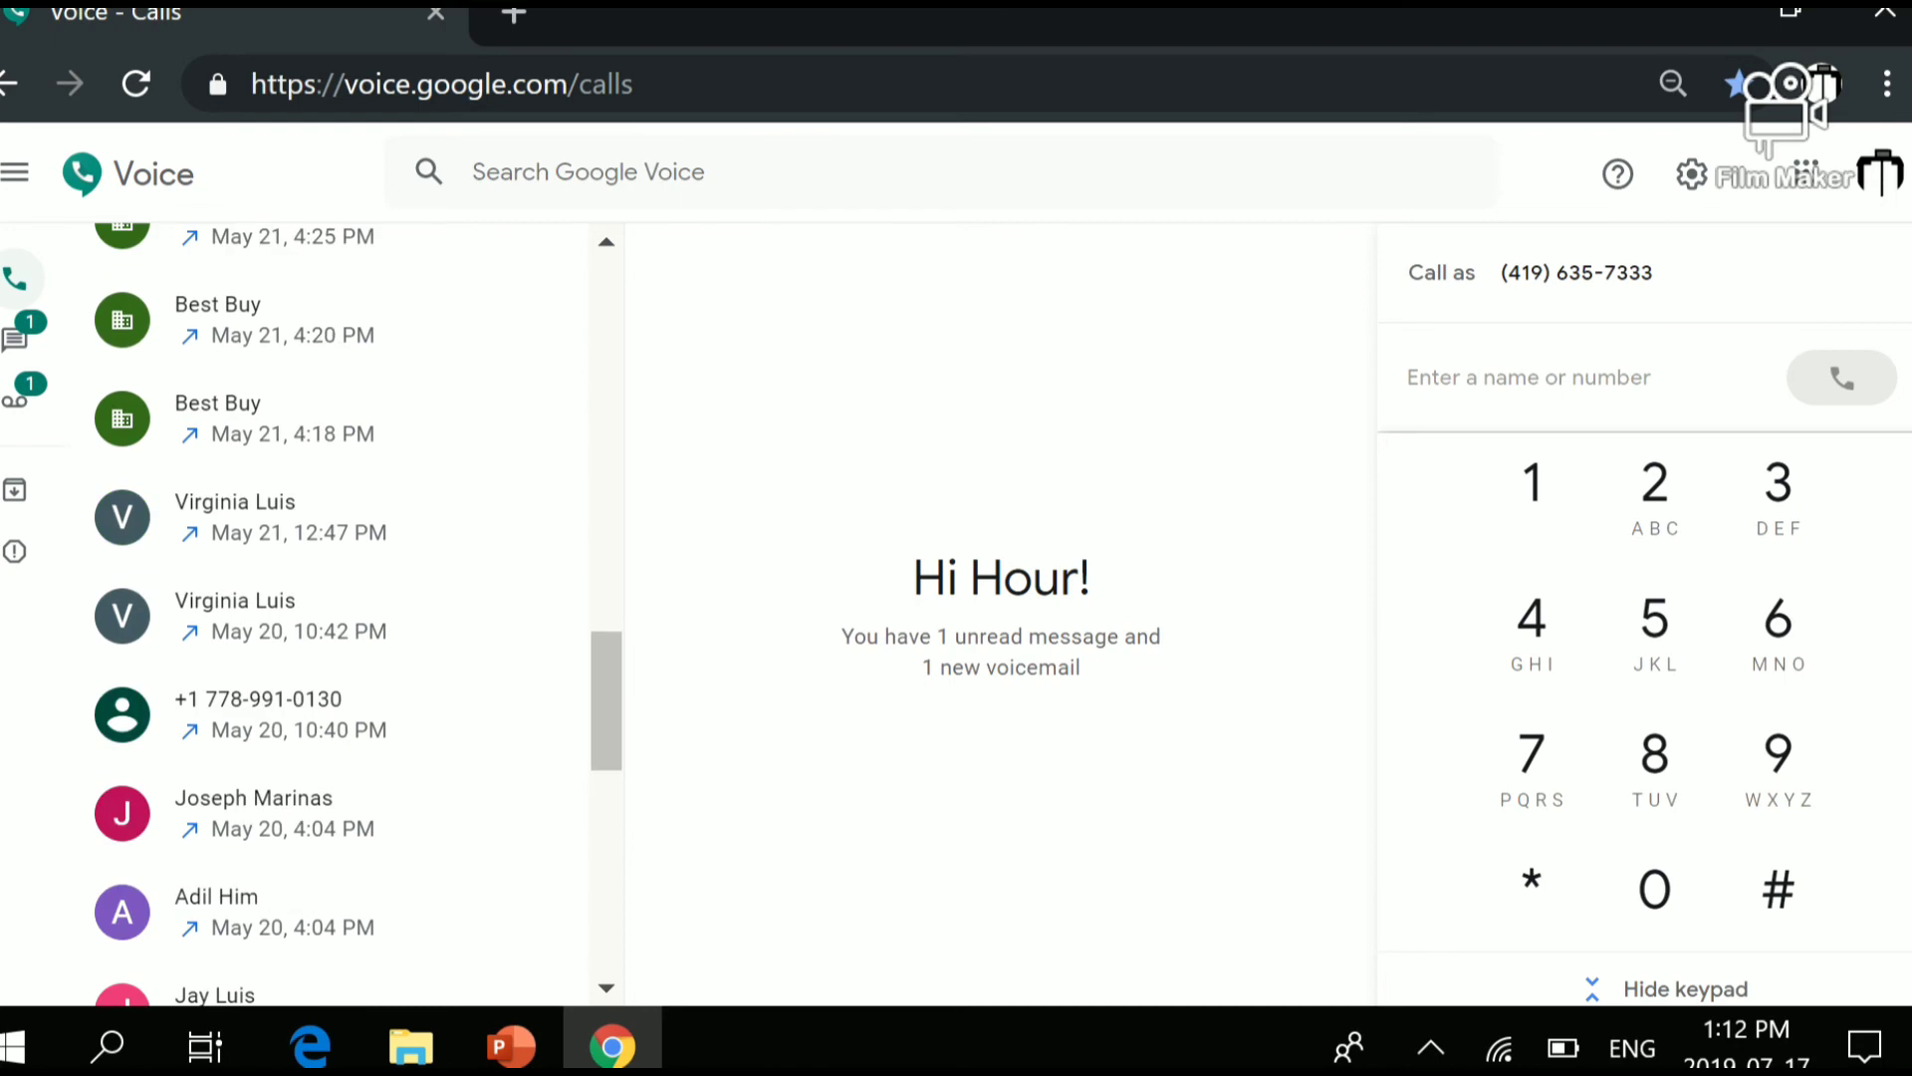
- Call back Best Buy from the May 21, 4:18 PM entry and send menu digit 1
click(329, 419)
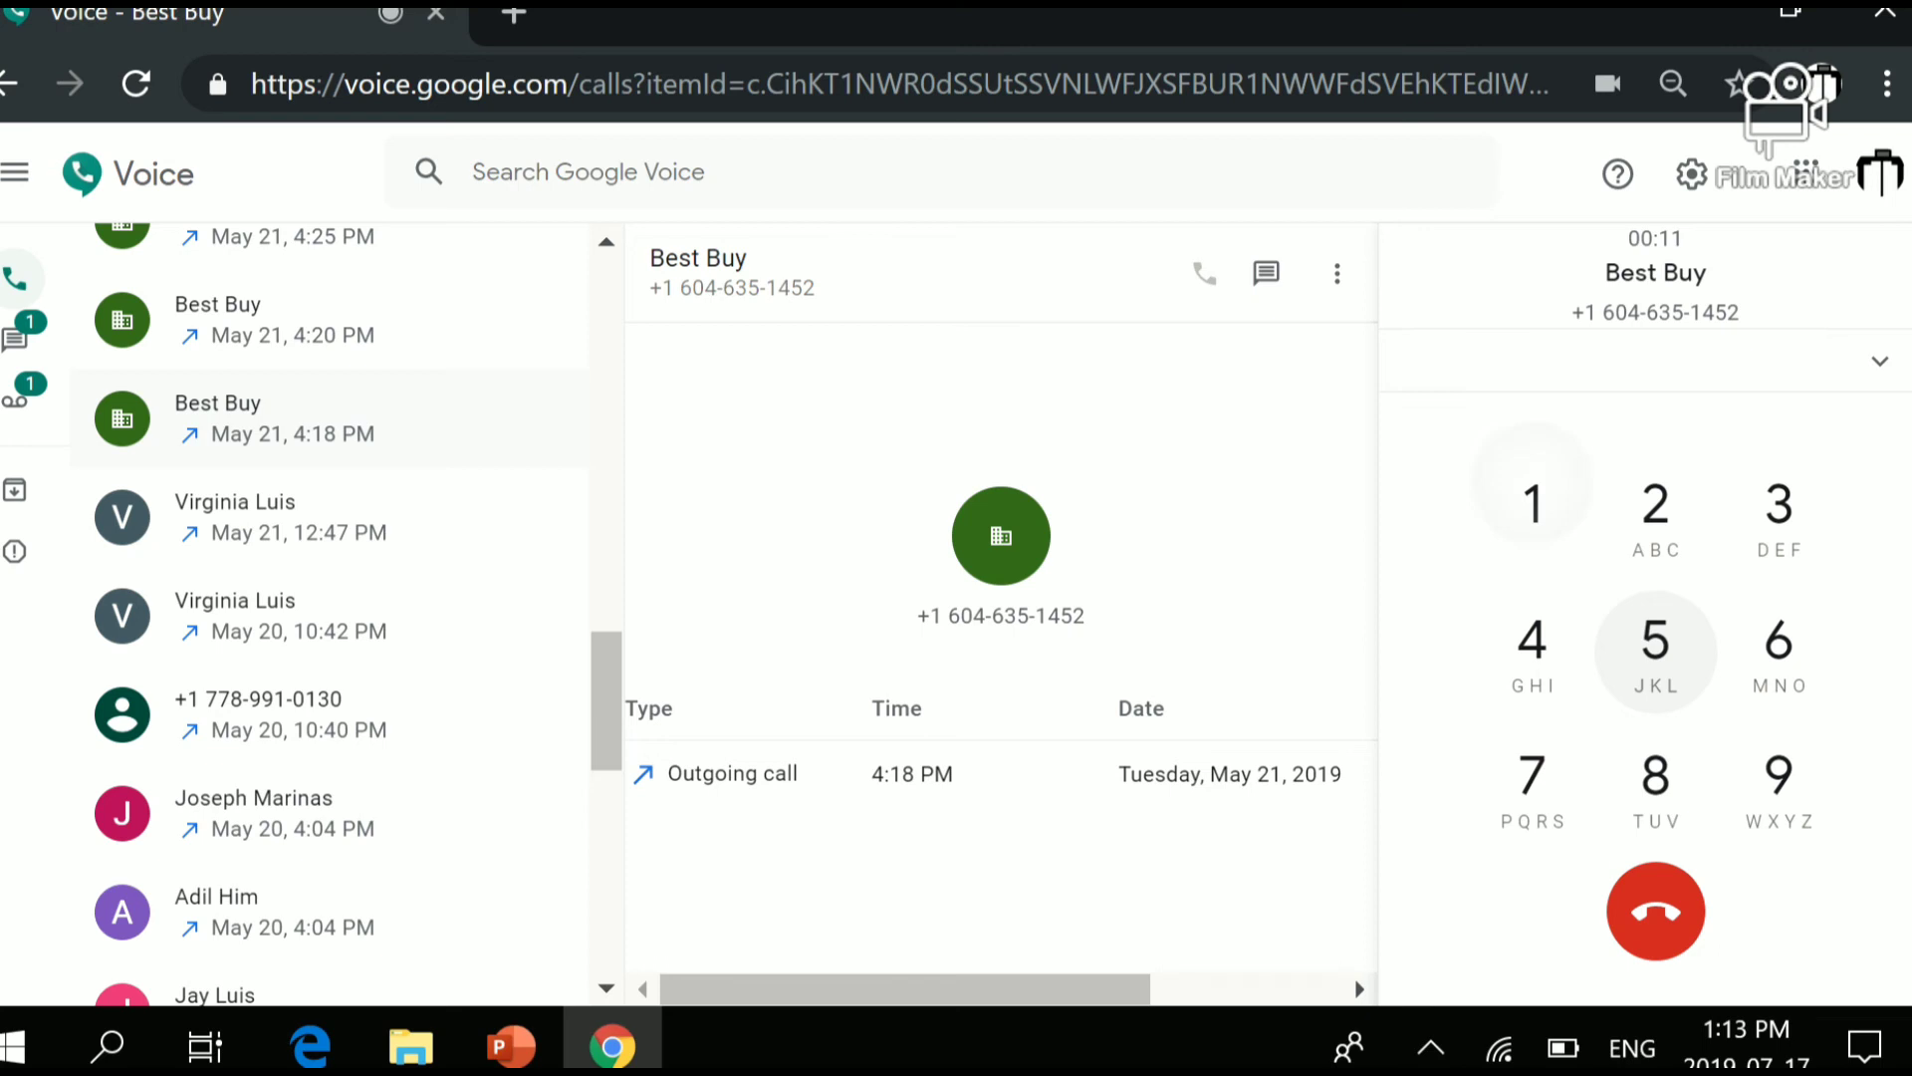
click(1534, 506)
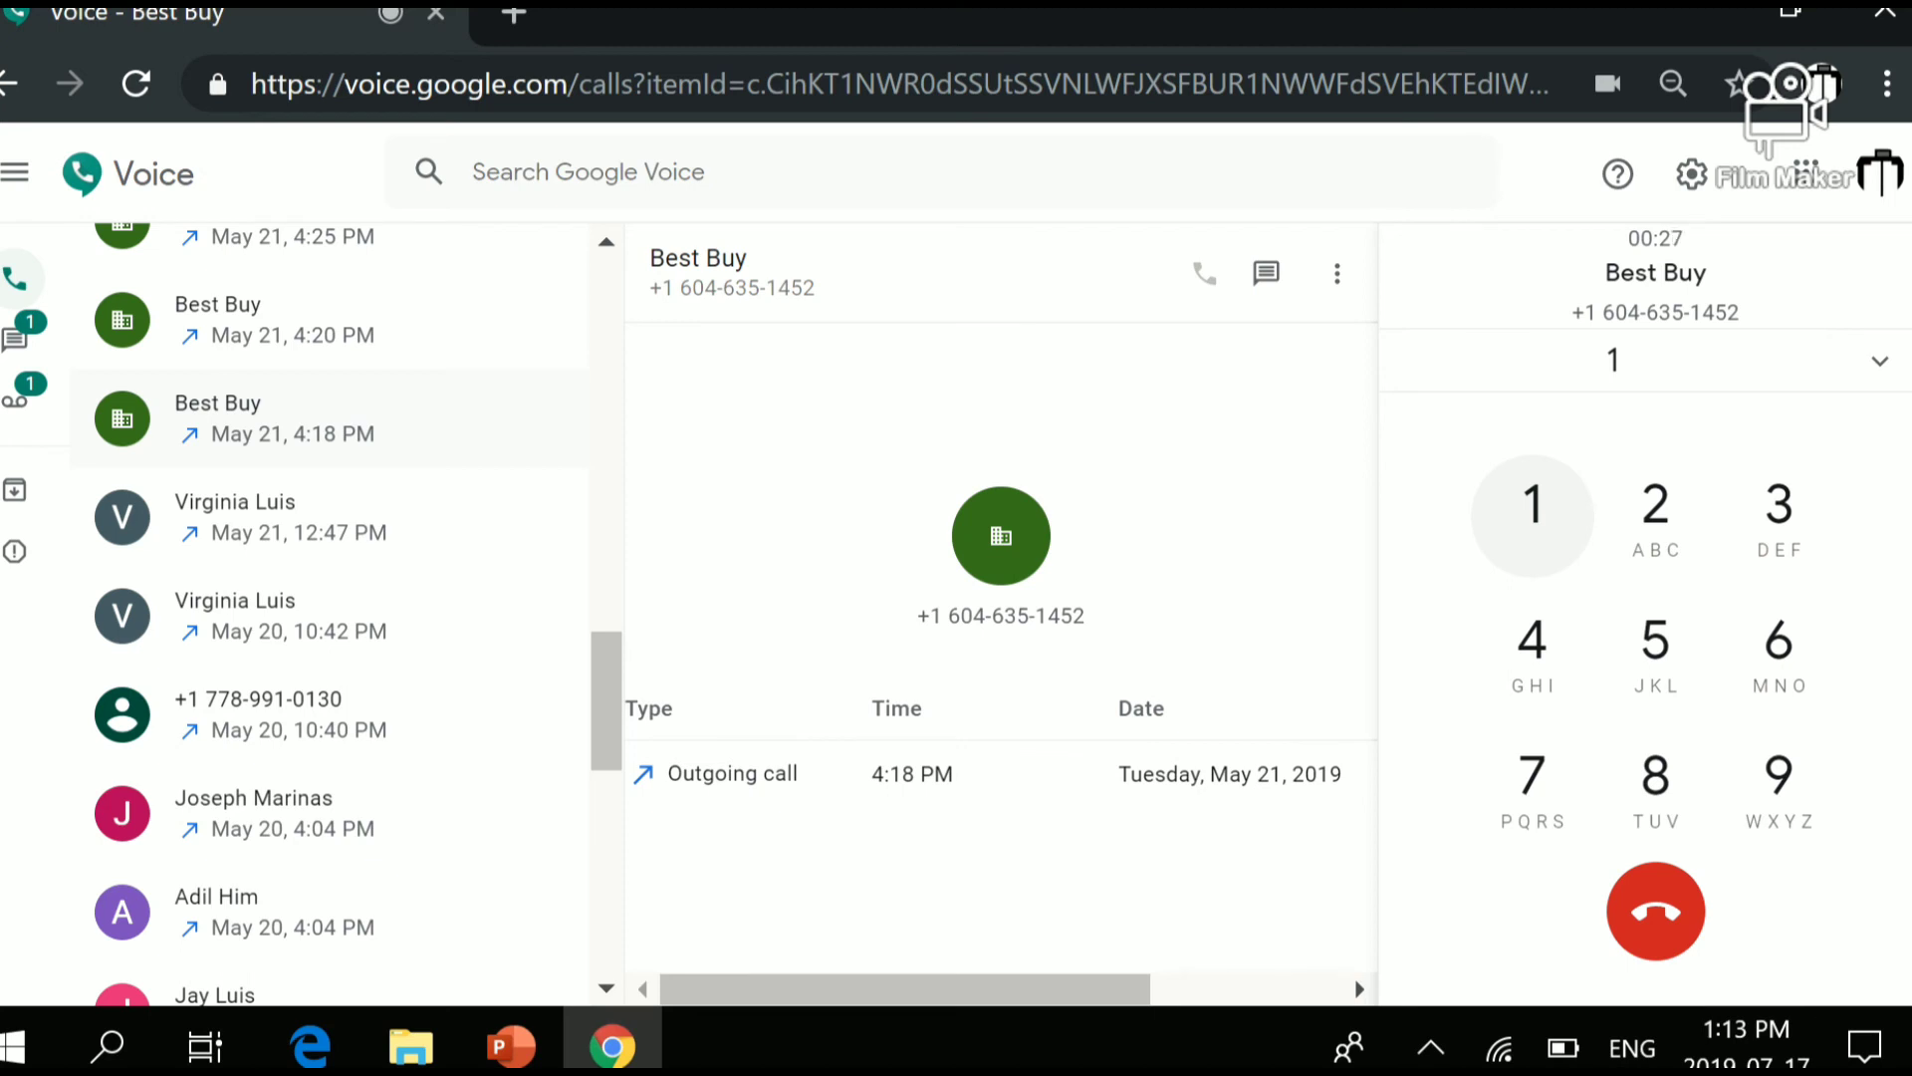
- Send menu digit 3 to the Best Buy call, making the entered sequence 13
text(3)
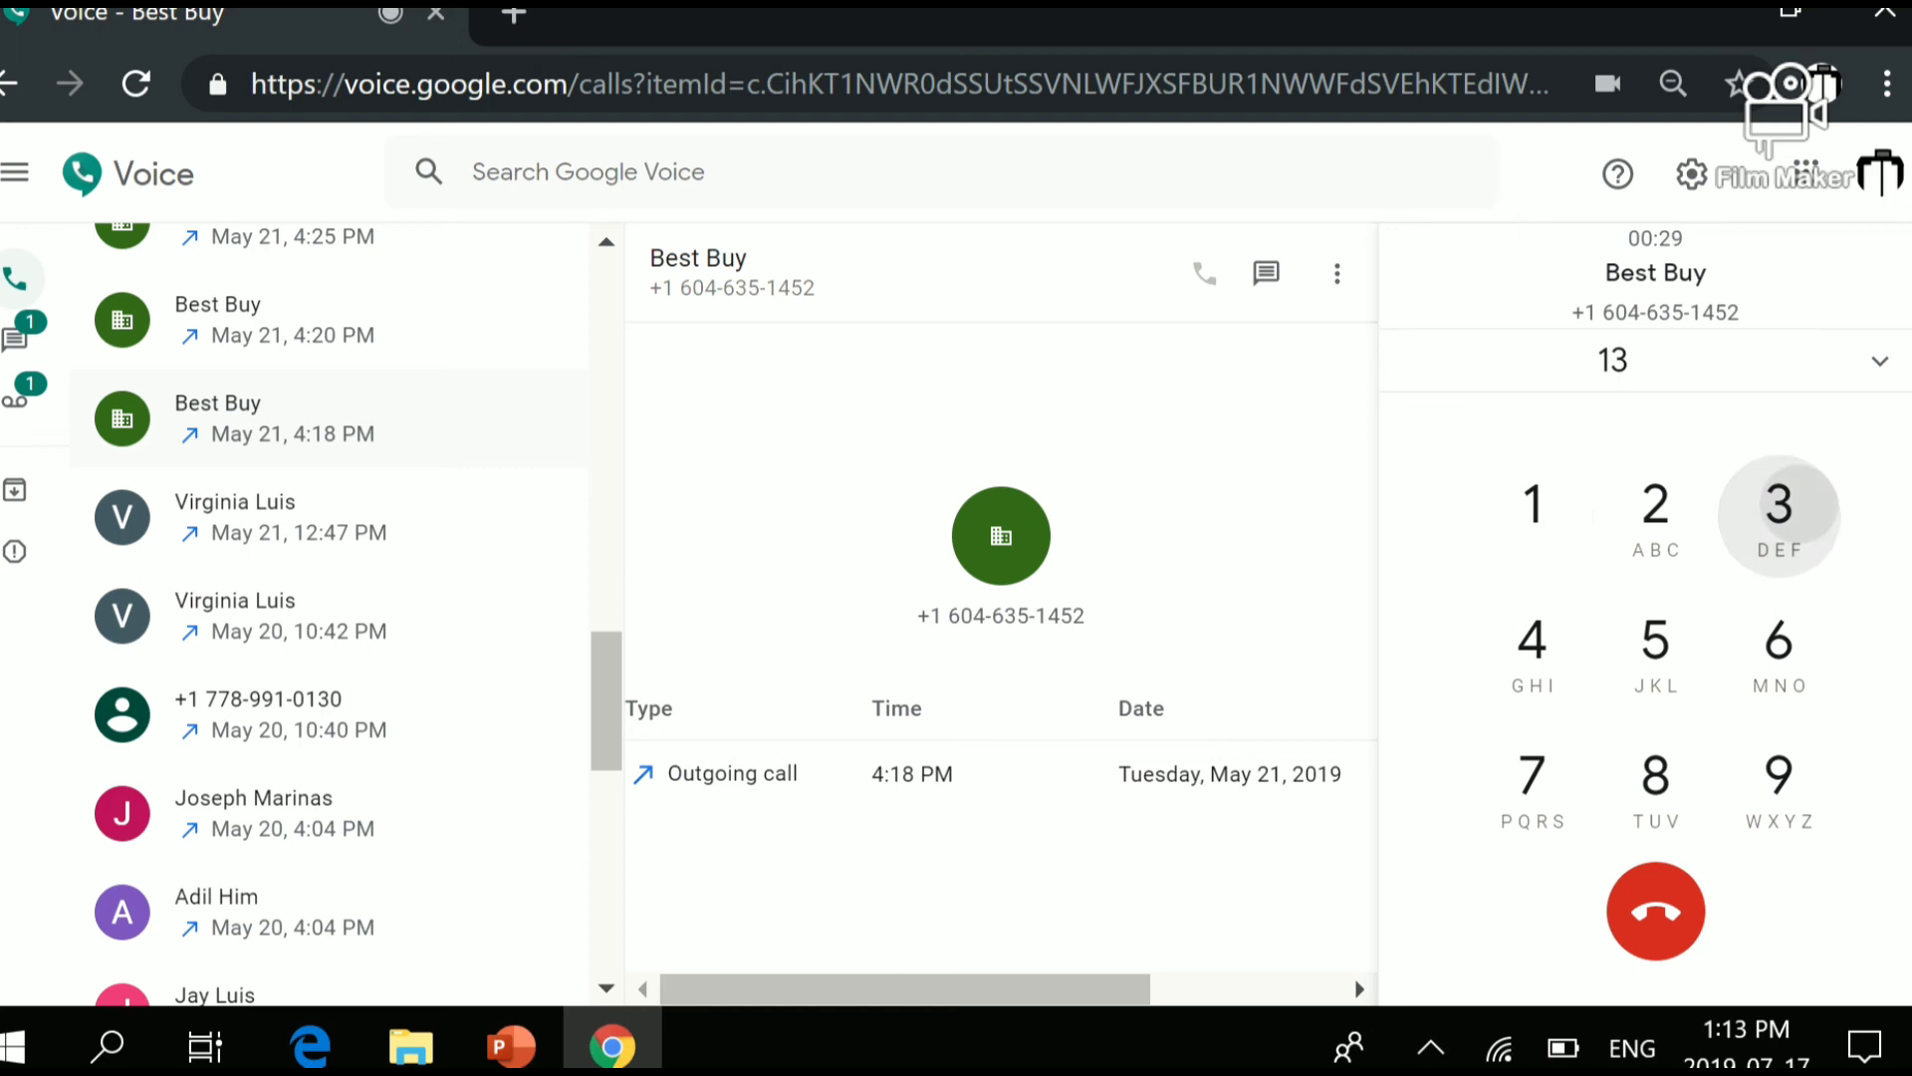